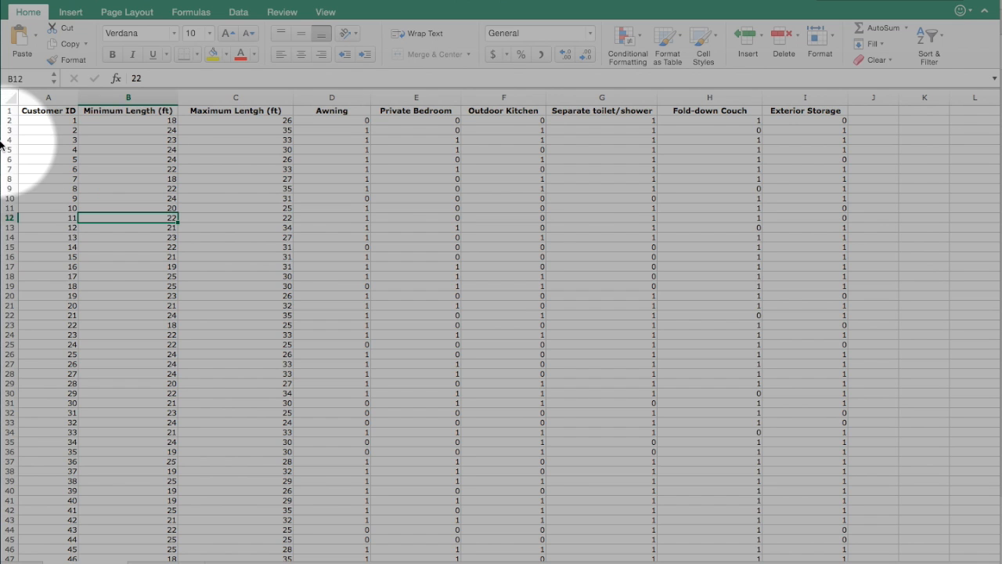
- Create a PivotTable on a new worksheet from columns A to H of the RV Data sheet
{"action": "left_click", "coordinate": [16, 119]}
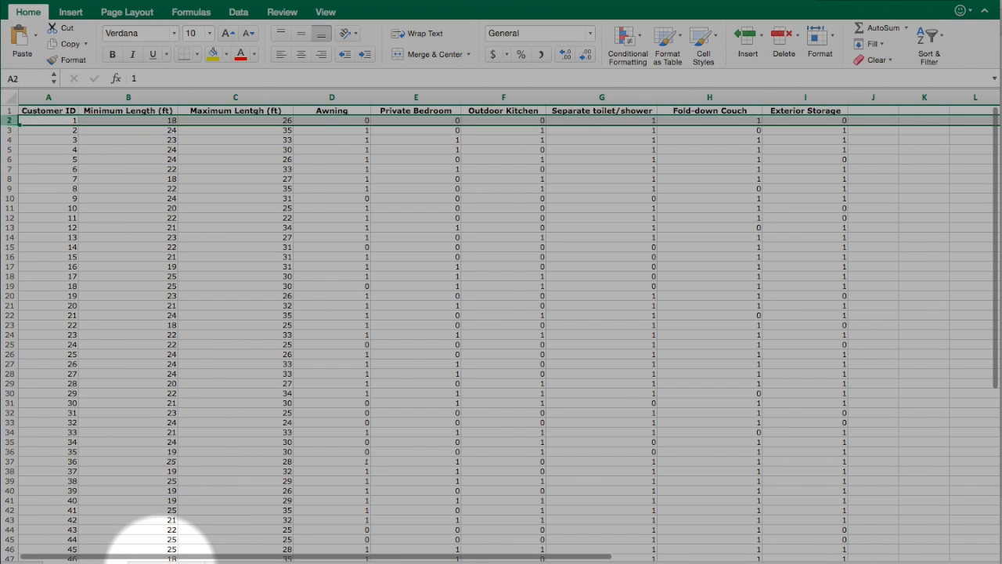
{"action": "left_click", "coordinate": [160, 559]}
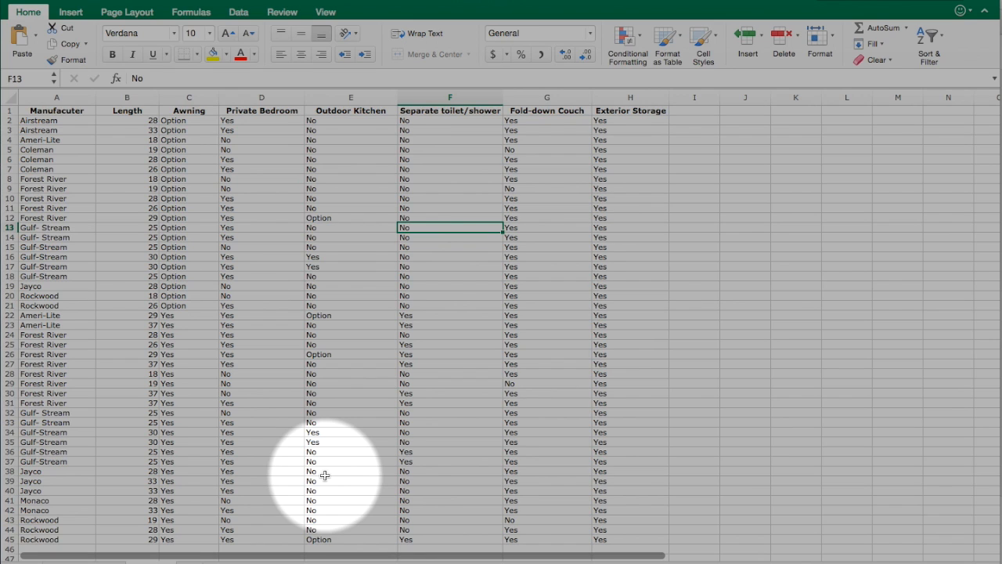
{"action": "left_click", "coordinate": [11, 97]}
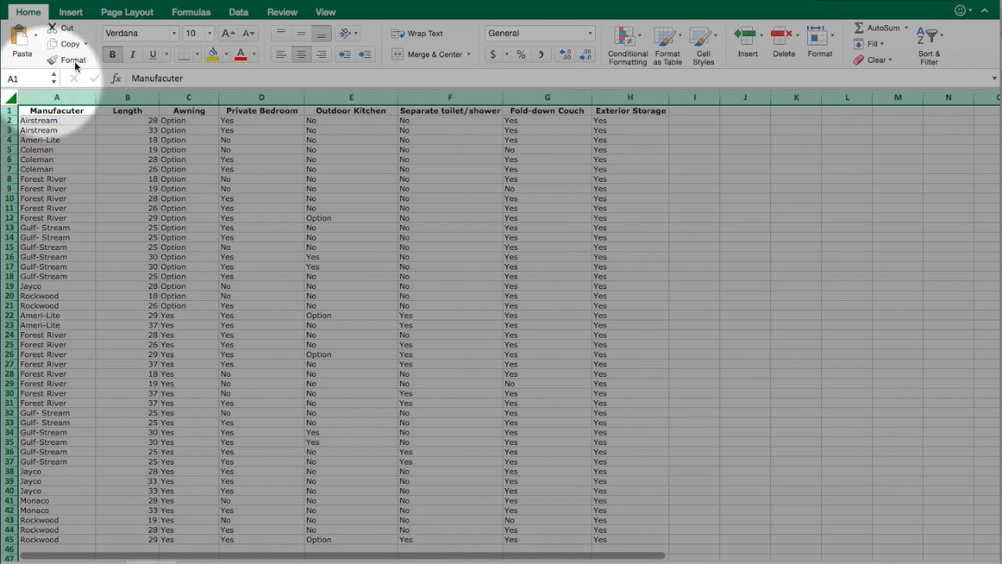
{"action": "left_click", "coordinate": [78, 11]}
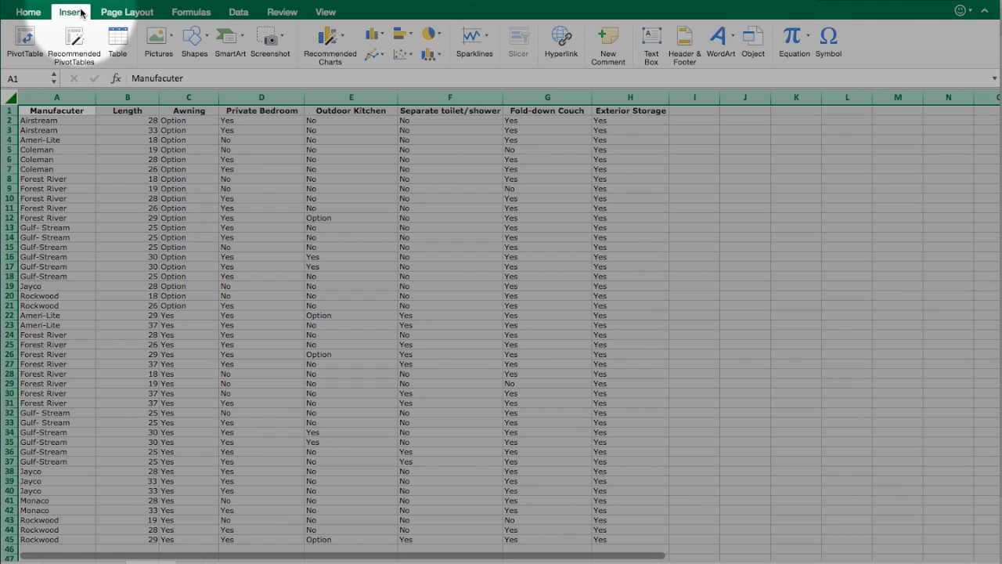
{"action": "left_click", "coordinate": [25, 43]}
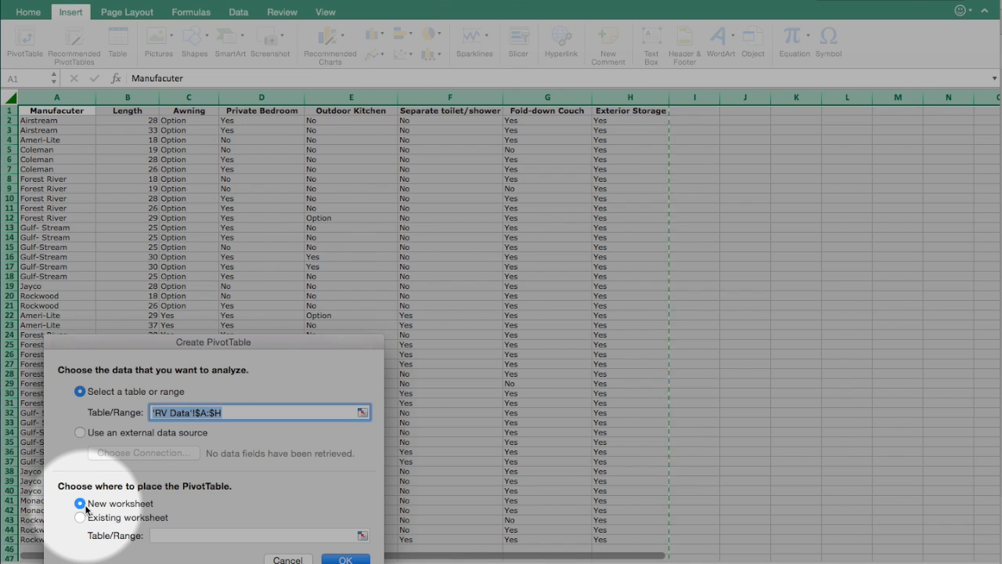
{"action": "left_click", "coordinate": [343, 559]}
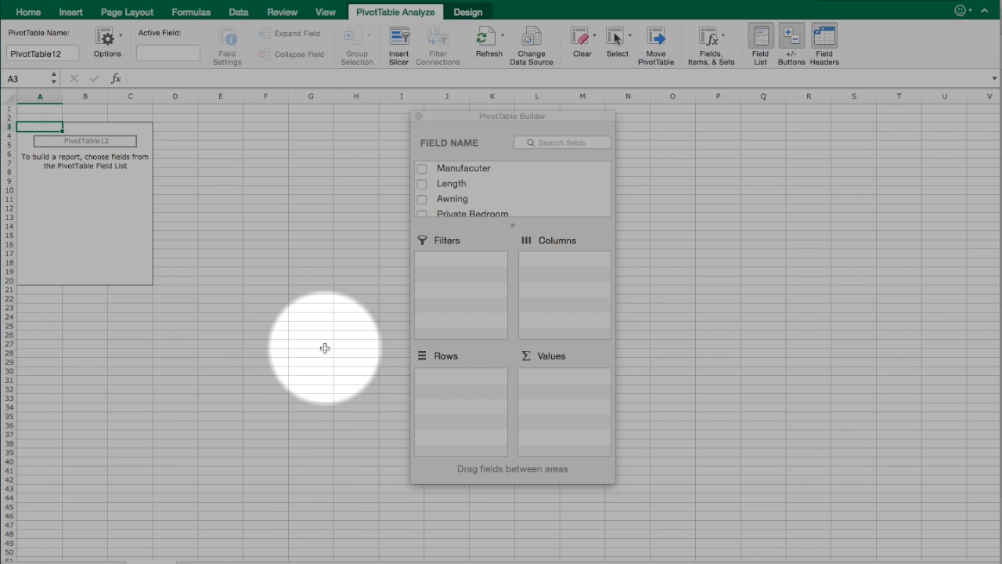
- Place Manufacuter in the PivotTable's rows and Length in its values, summarized by Average
{"action": "left_click_drag", "start_coordinate": [464, 123], "coordinate": [362, 122]}
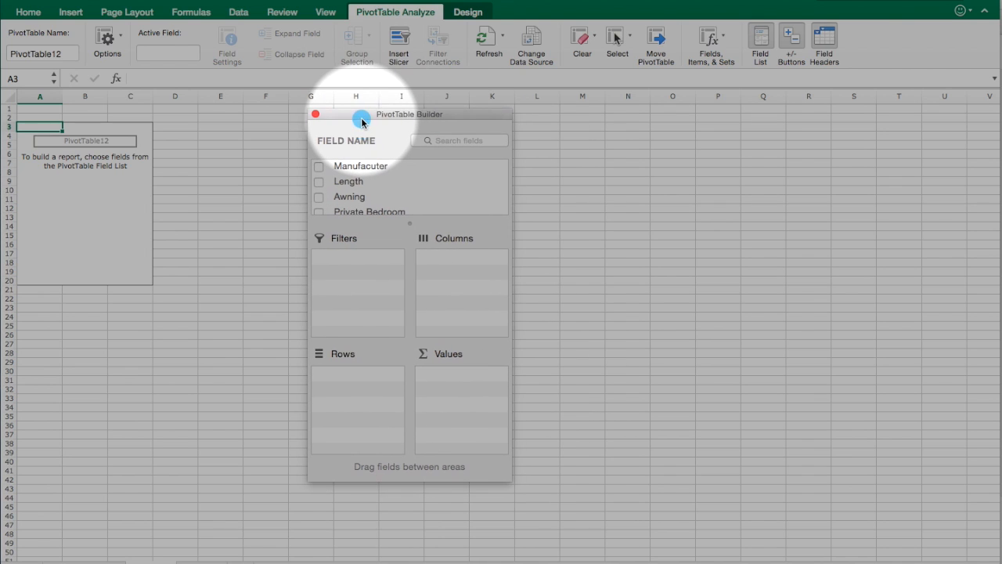
{"action": "left_click_drag", "start_coordinate": [350, 168], "coordinate": [363, 391]}
{"action": "left_click_drag", "start_coordinate": [353, 182], "coordinate": [455, 391]}
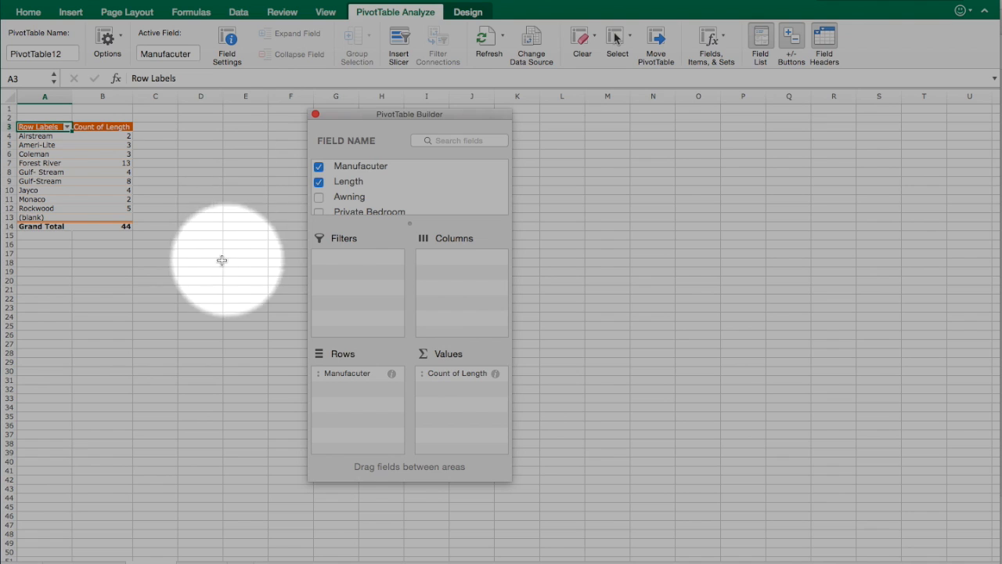
{"action": "left_click", "coordinate": [496, 374]}
{"action": "left_click", "coordinate": [151, 458]}
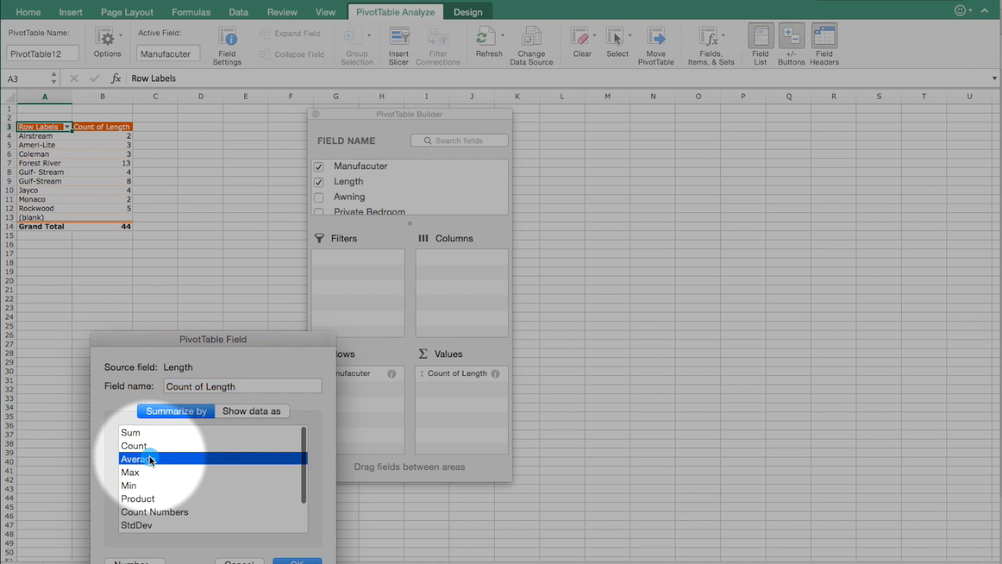
{"action": "left_click", "coordinate": [288, 557]}
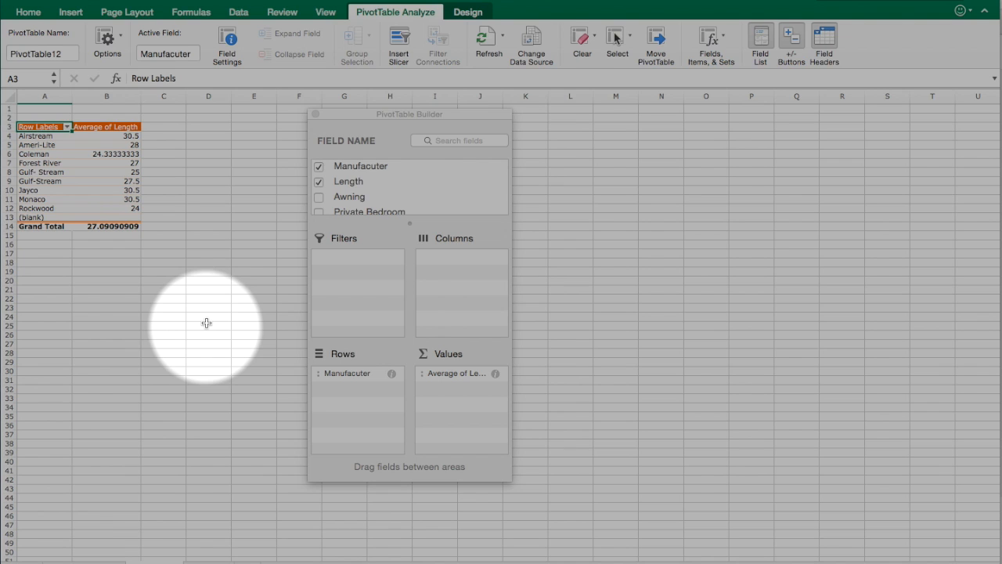
- Return to the sheet with the Customer ID data and turn on filtering for its header row
{"action": "left_click", "coordinate": [99, 559]}
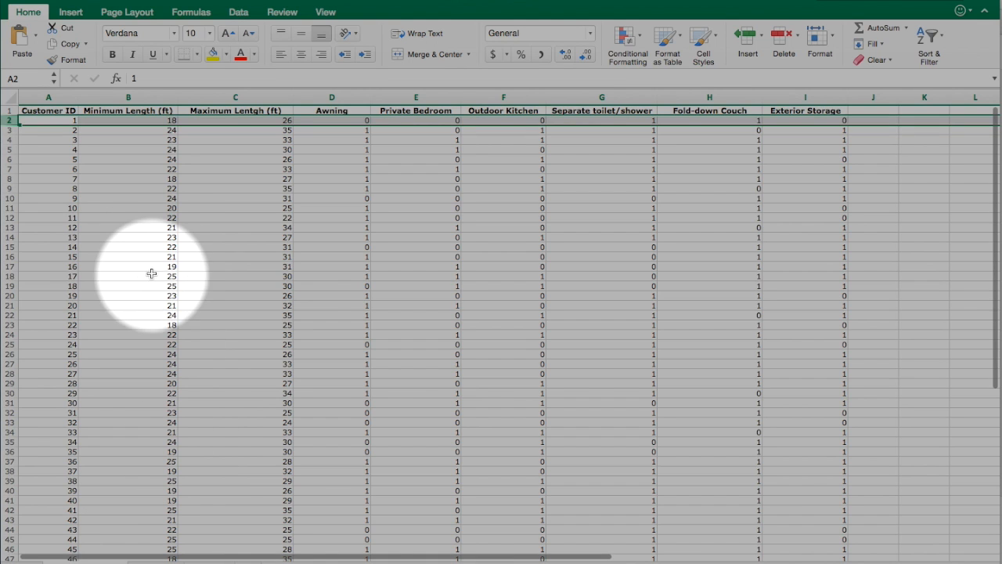
{"action": "left_click", "coordinate": [157, 189]}
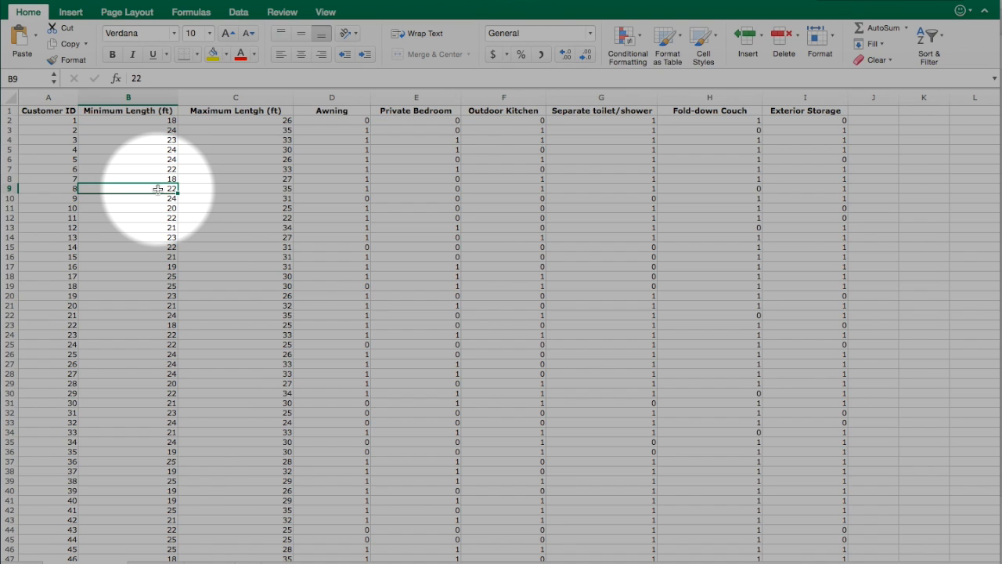
{"action": "left_click", "coordinate": [941, 44]}
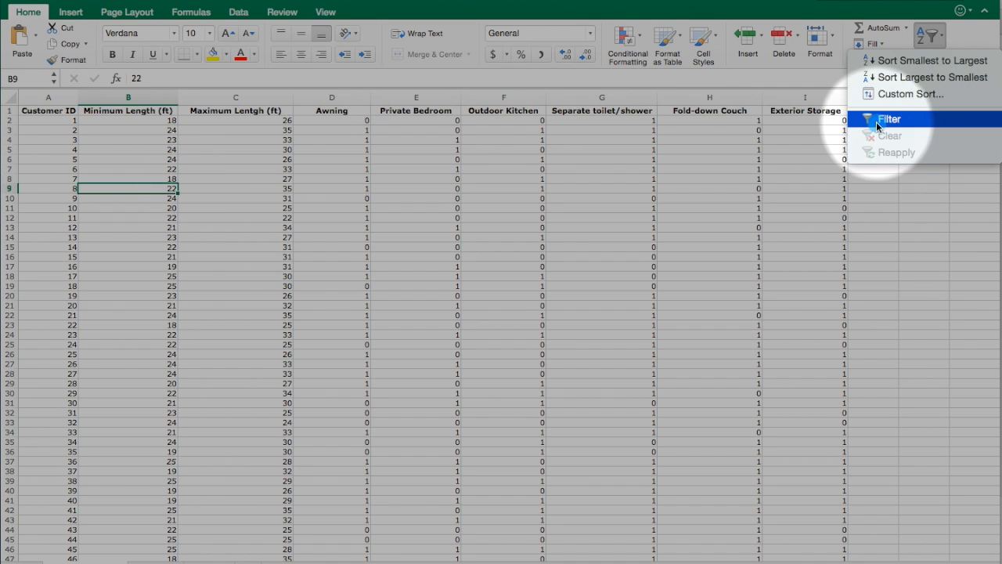
{"action": "left_click", "coordinate": [876, 121]}
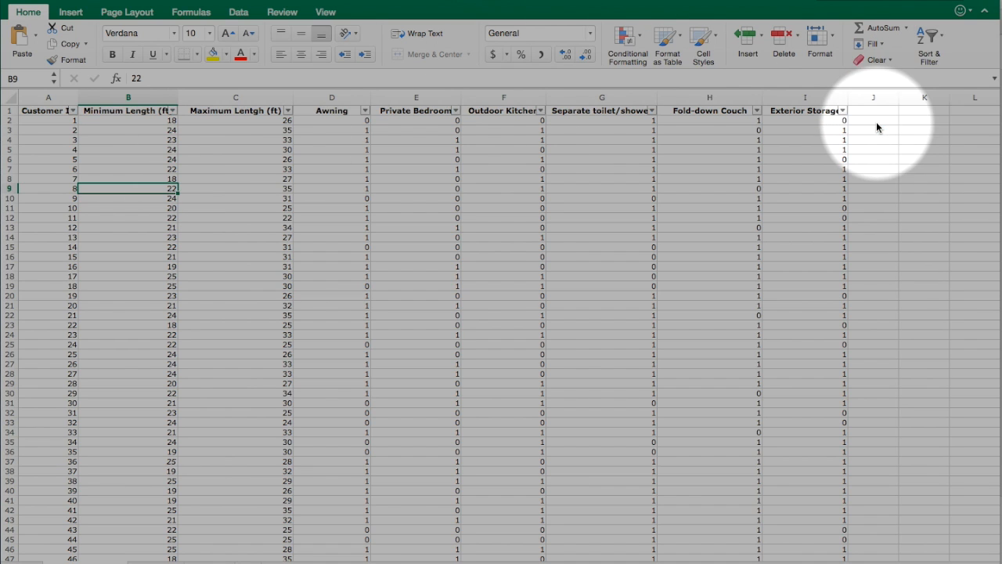
- Filter the Minimum Length (ft) column to values greater than or equal to 18
{"action": "left_click", "coordinate": [173, 111]}
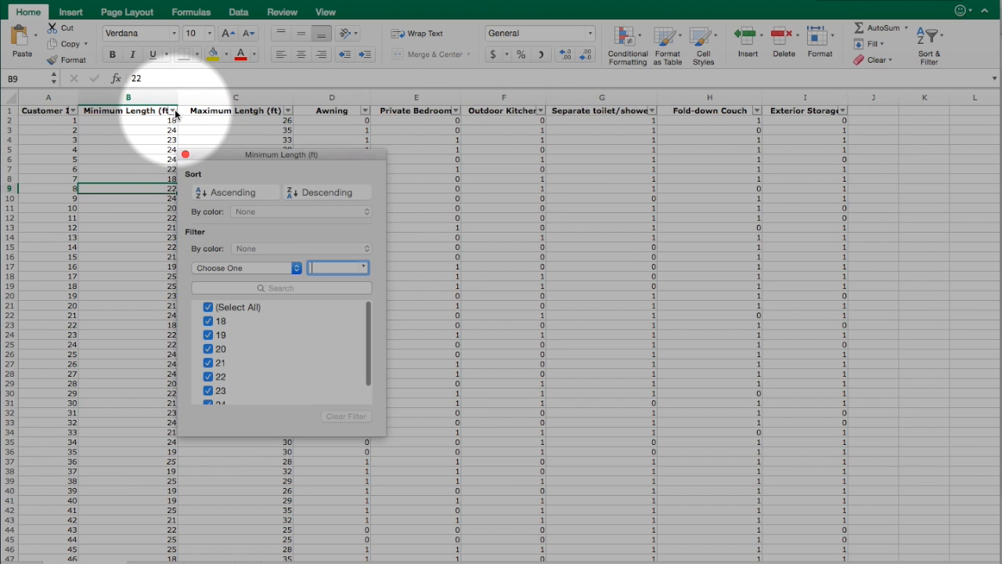
{"action": "left_click", "coordinate": [222, 267]}
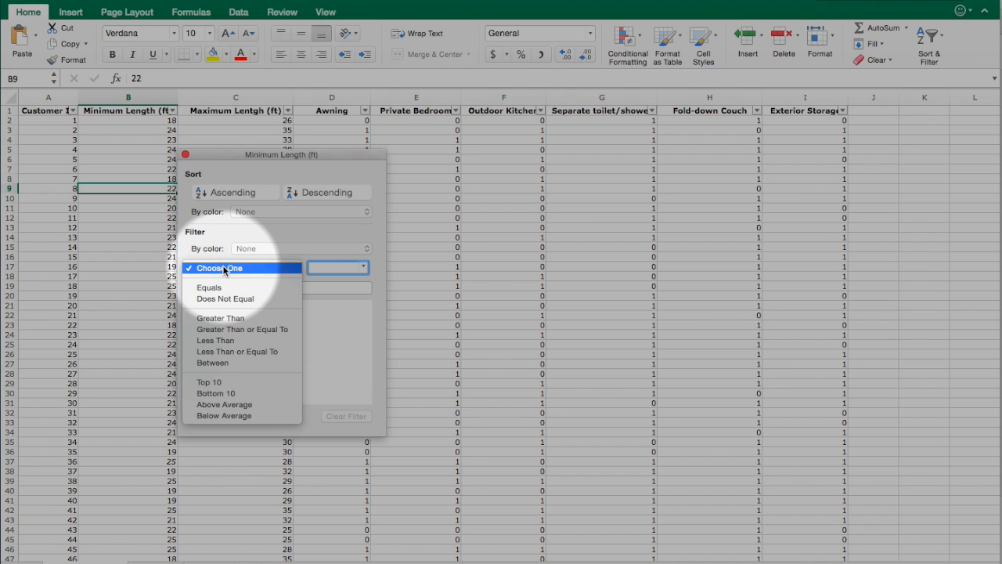
{"action": "left_click", "coordinate": [219, 330]}
{"action": "type", "text": "18"}
{"action": "key", "text": "Return"}
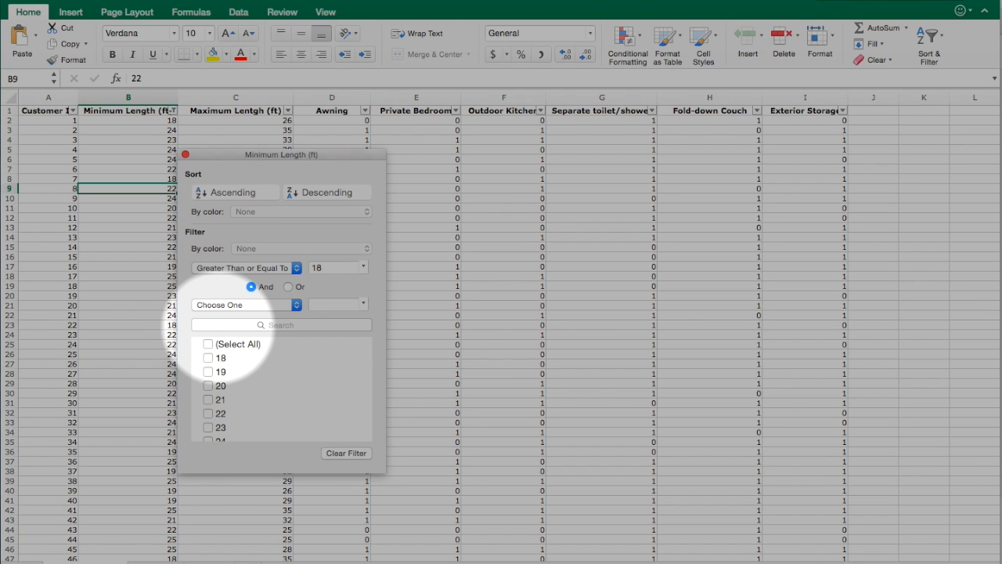
{"action": "left_click", "coordinate": [186, 155]}
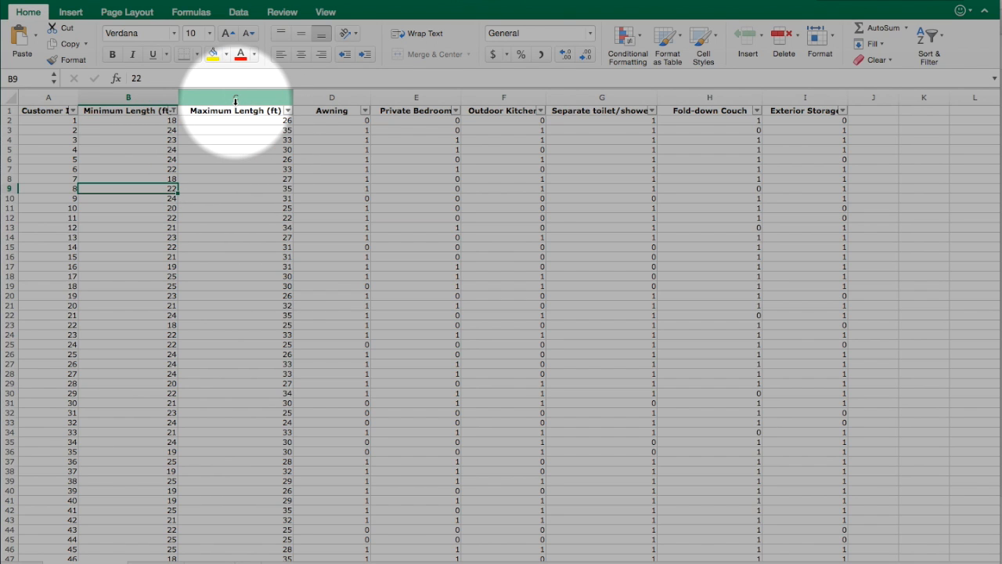
- Filter both the Awning and Private Bedroom columns to show only rows with the value 1
{"action": "left_click", "coordinate": [367, 114]}
{"action": "left_click", "coordinate": [401, 358]}
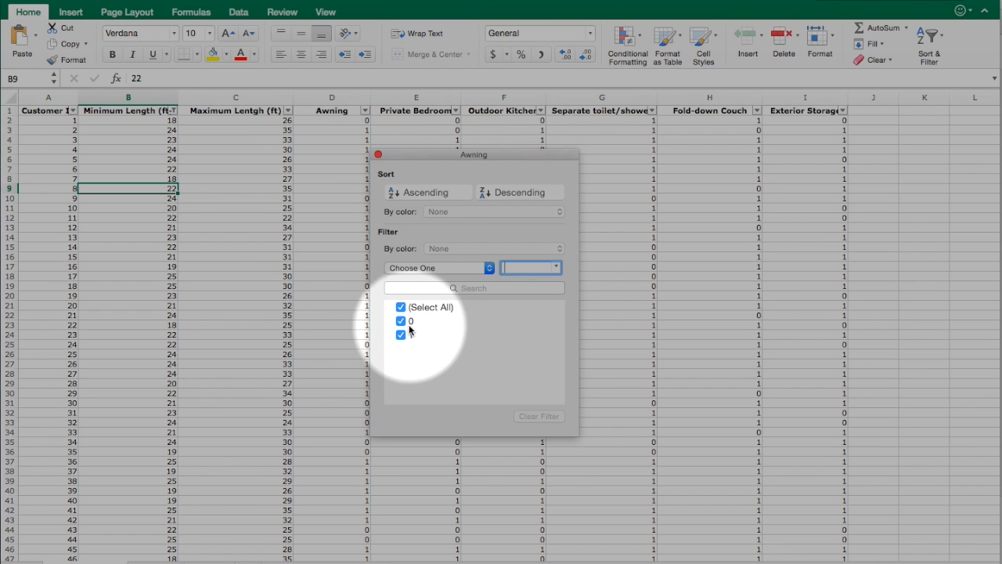
{"action": "left_click", "coordinate": [378, 154]}
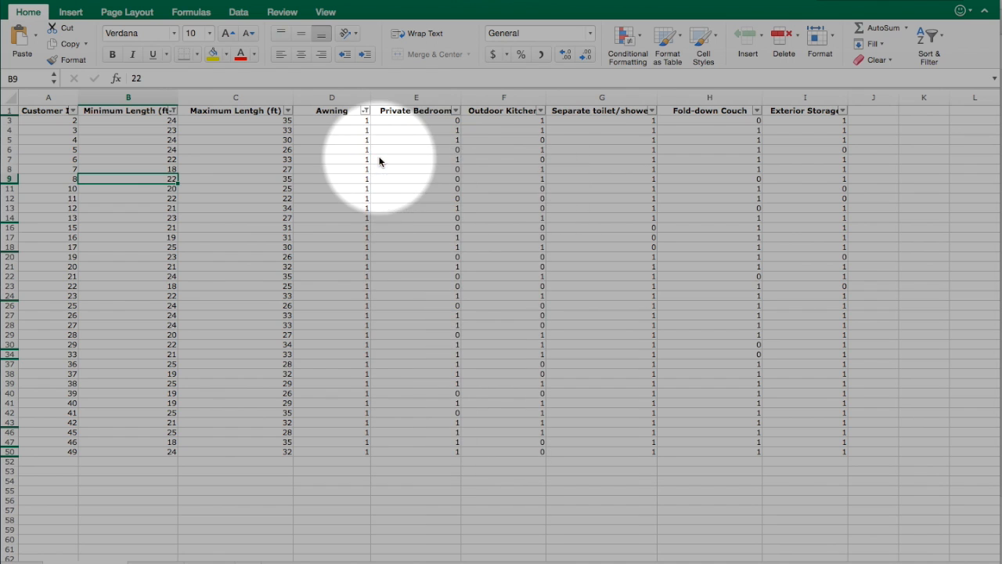
{"action": "left_click", "coordinate": [456, 112]}
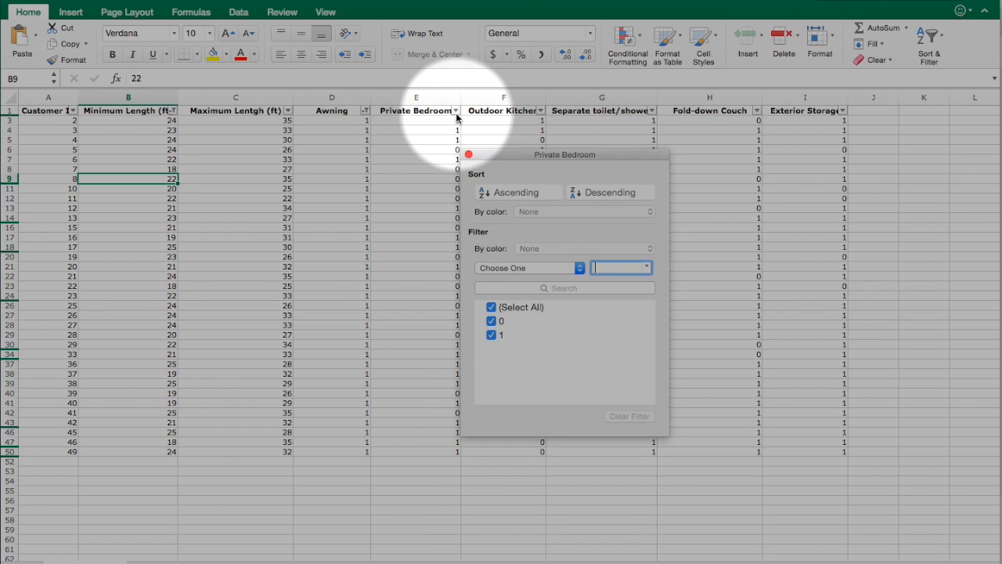
{"action": "left_click", "coordinate": [491, 357]}
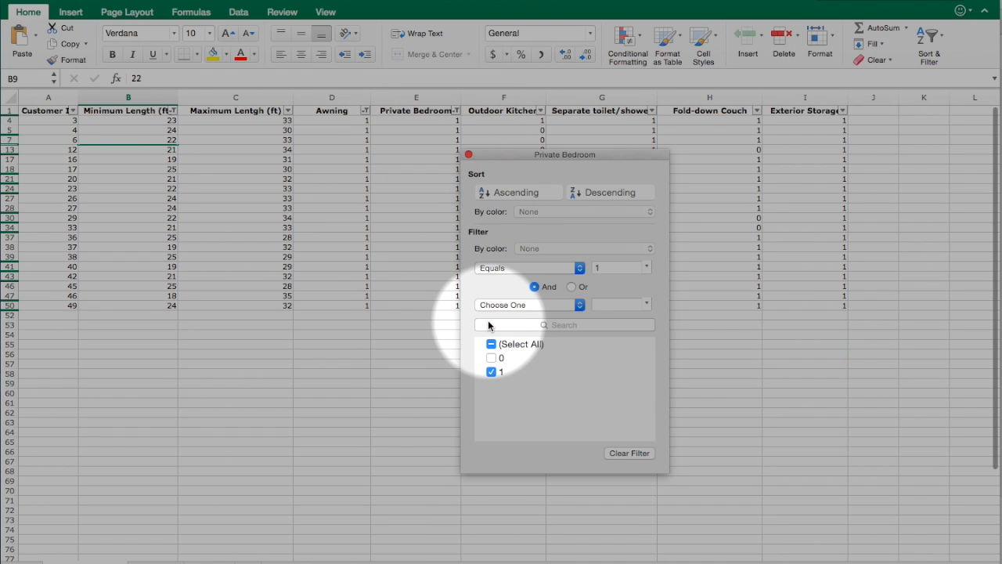
{"action": "left_click", "coordinate": [468, 155]}
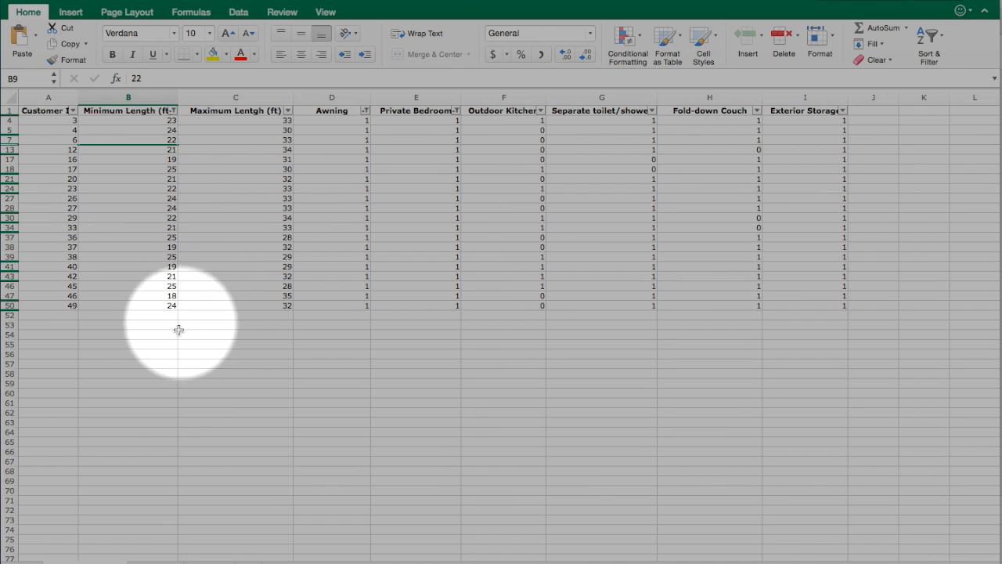
- Enter the formula =count(B4:B50) in cell B56 to count the Minimum Length entries
{"action": "left_click", "coordinate": [162, 349]}
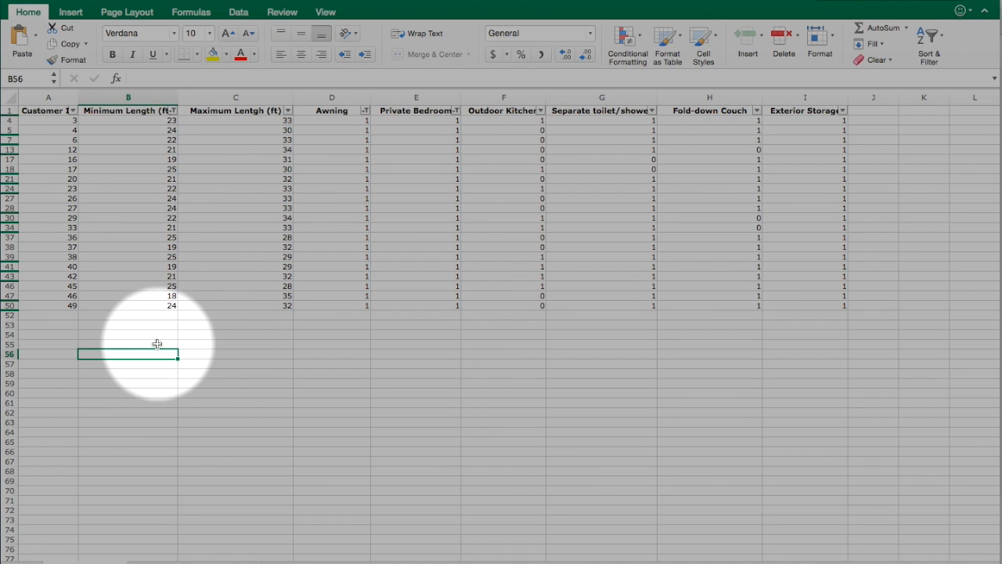
{"action": "type", "text": "="}
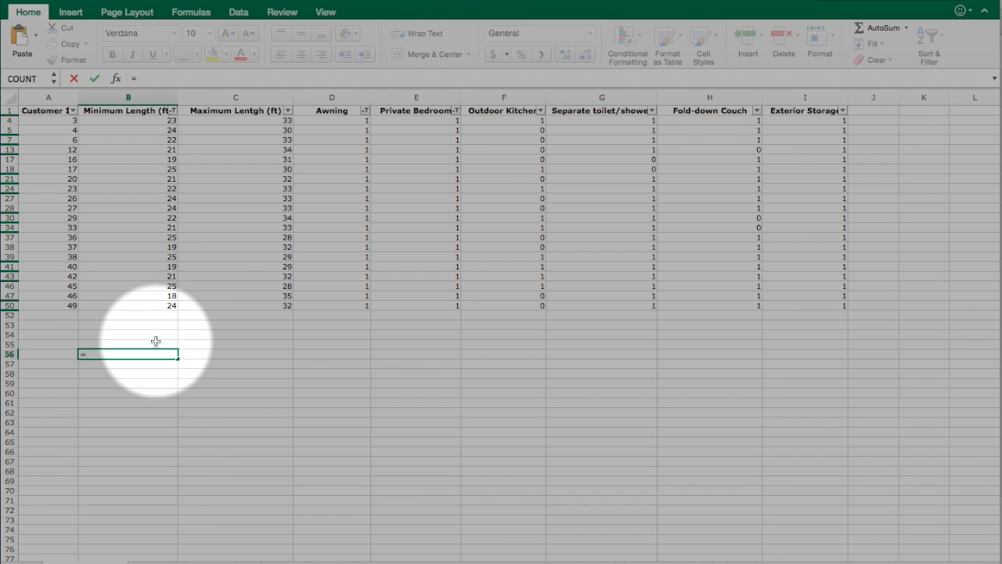
{"action": "type", "text": "count"}
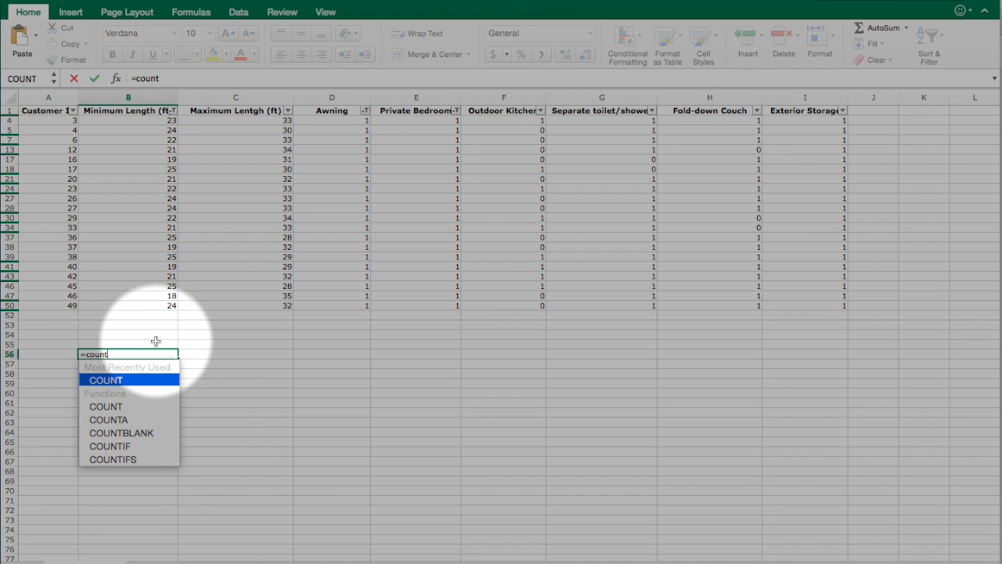
{"action": "type", "text": "("}
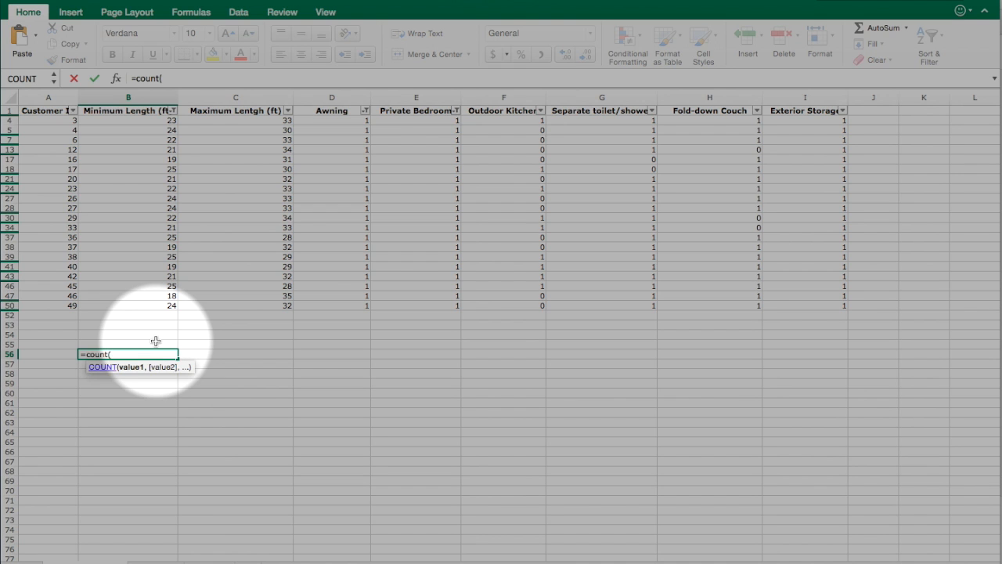
{"action": "left_click_drag", "start_coordinate": [152, 119], "coordinate": [142, 302]}
{"action": "type", "text": ")"}
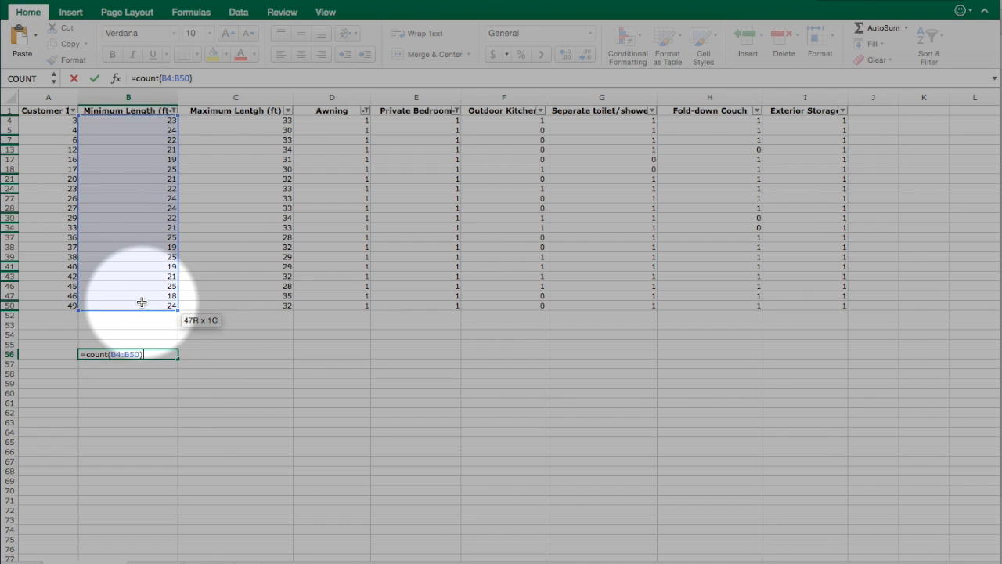
{"action": "key", "text": "Return"}
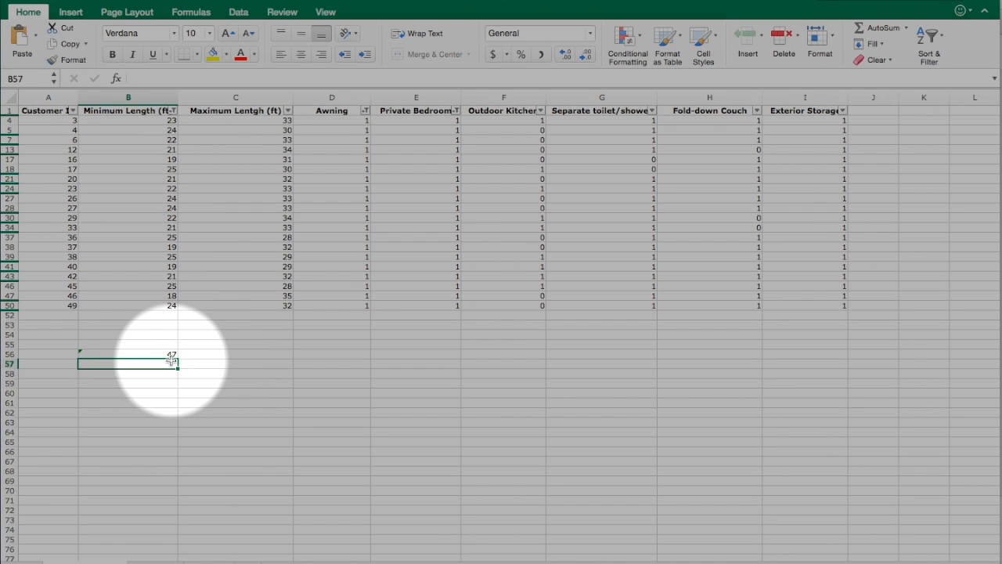